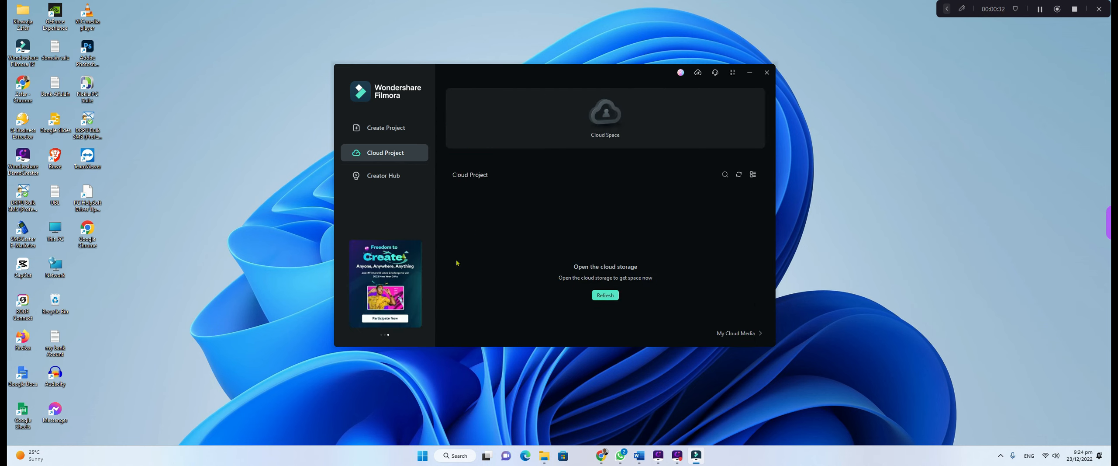
# - Look through Creator Hub, then return to the Create Project page listing local projects
pyautogui.click(381, 177)
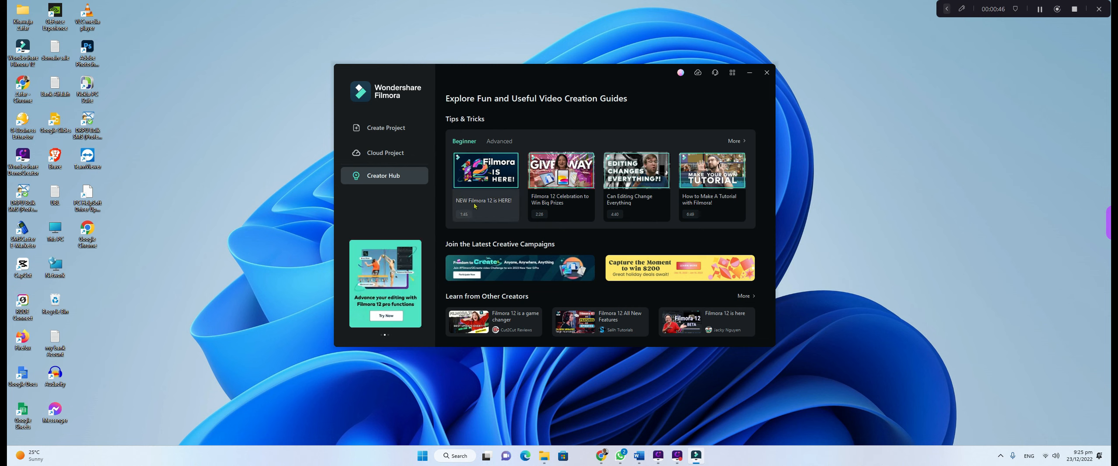
pyautogui.click(384, 128)
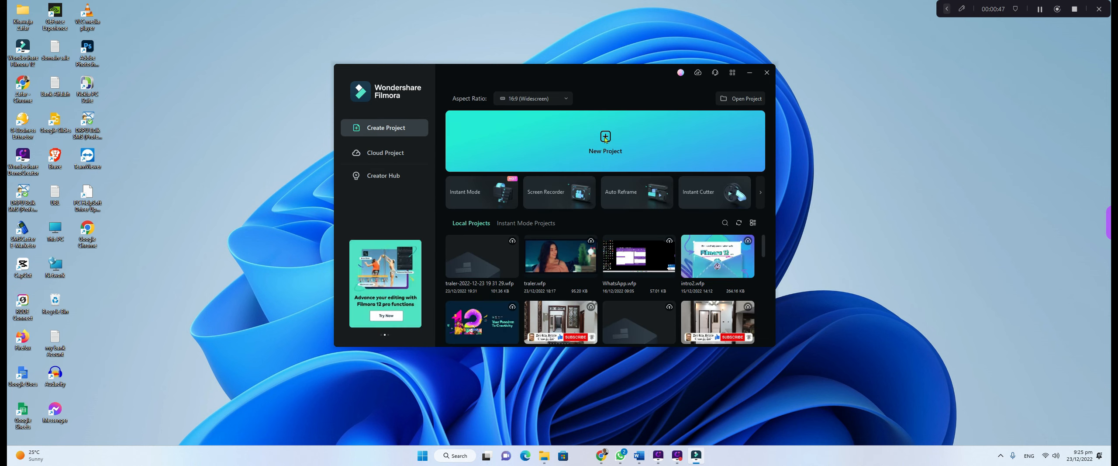
# - Start a new blank project and make the editor window fill the screen
pyautogui.click(563, 138)
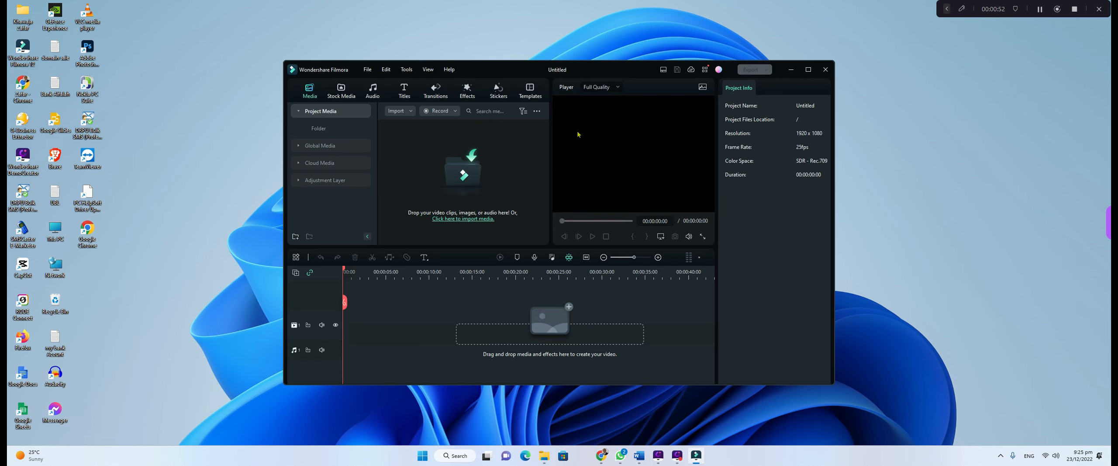
pyautogui.click(808, 70)
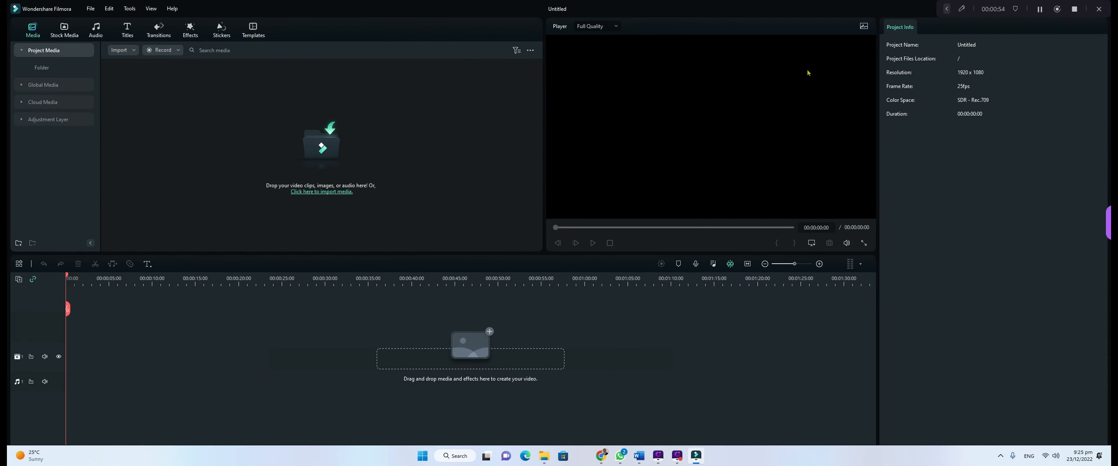
pyautogui.click(937, 9)
pyautogui.moveTo(1031, 4); pyautogui.dragTo(1020, 422)
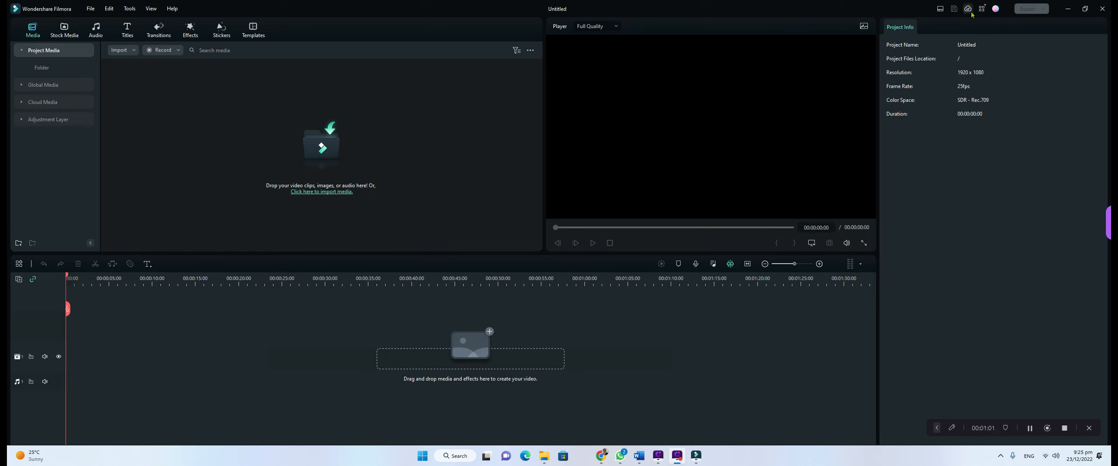
# - Try the Organize and full-width timeline layouts, then restore the default workspace layout
pyautogui.click(942, 10)
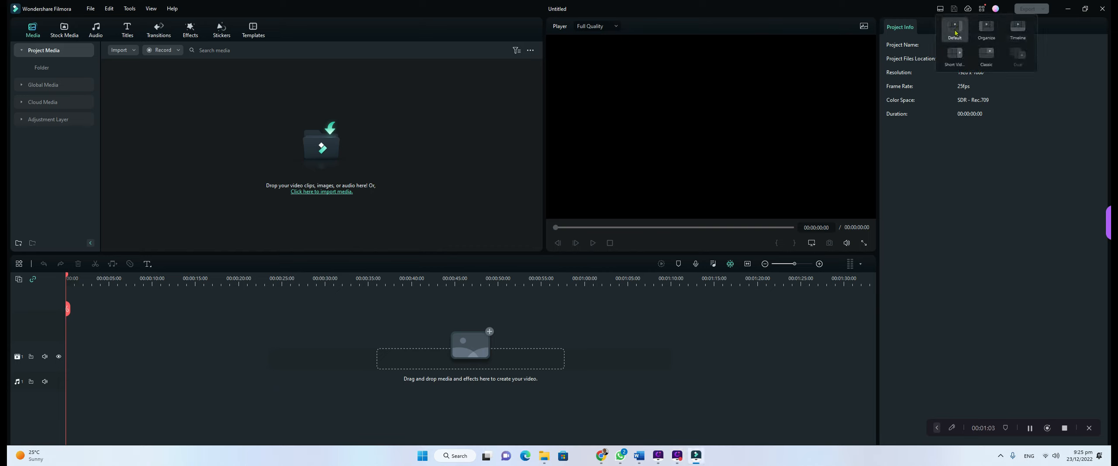
pyautogui.click(992, 29)
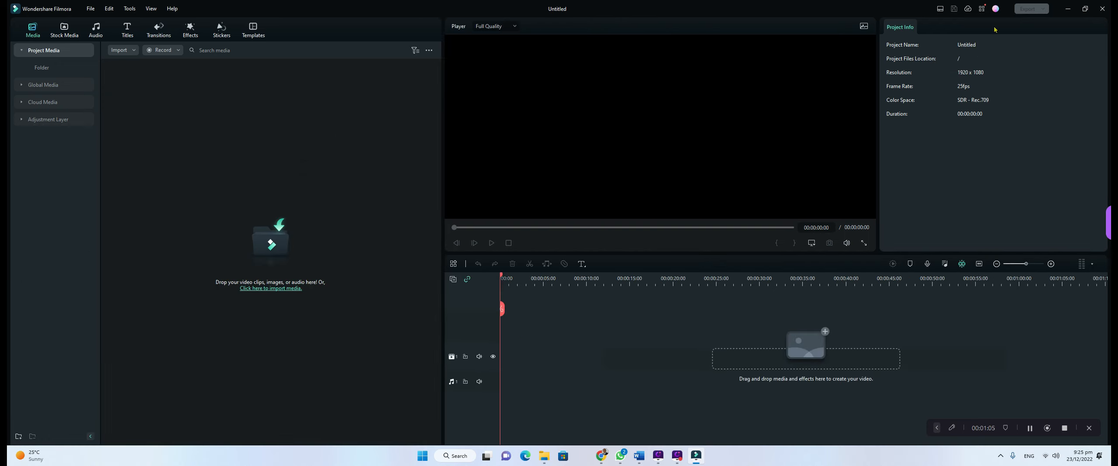
pyautogui.click(940, 8)
pyautogui.click(992, 58)
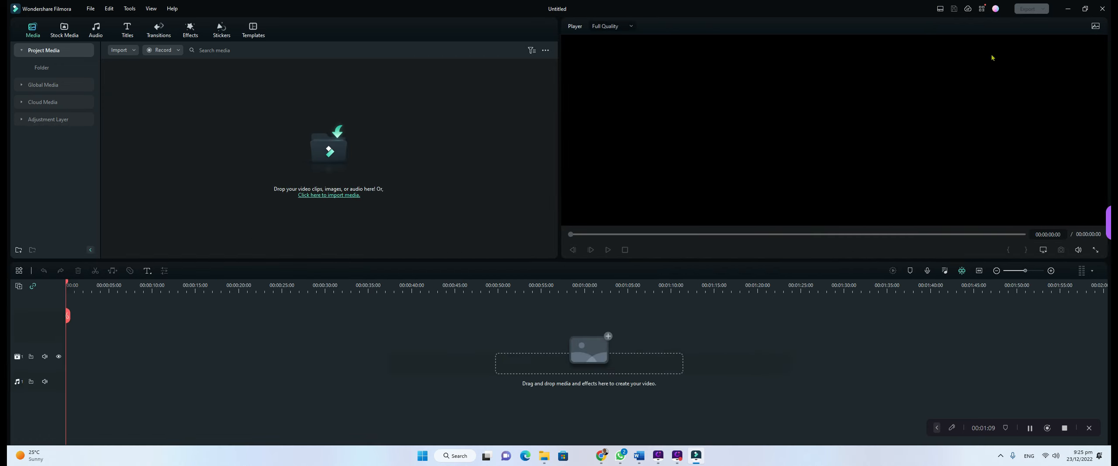
pyautogui.click(940, 9)
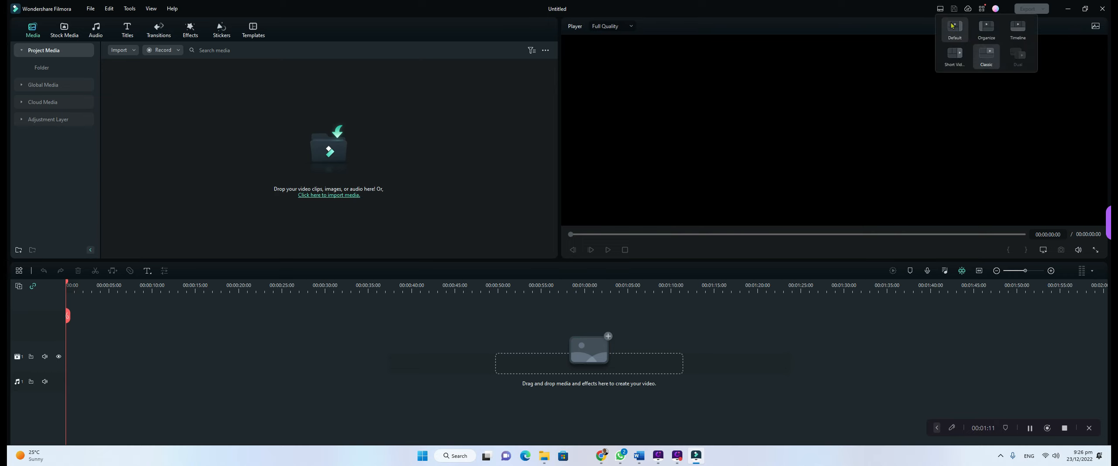
pyautogui.click(953, 36)
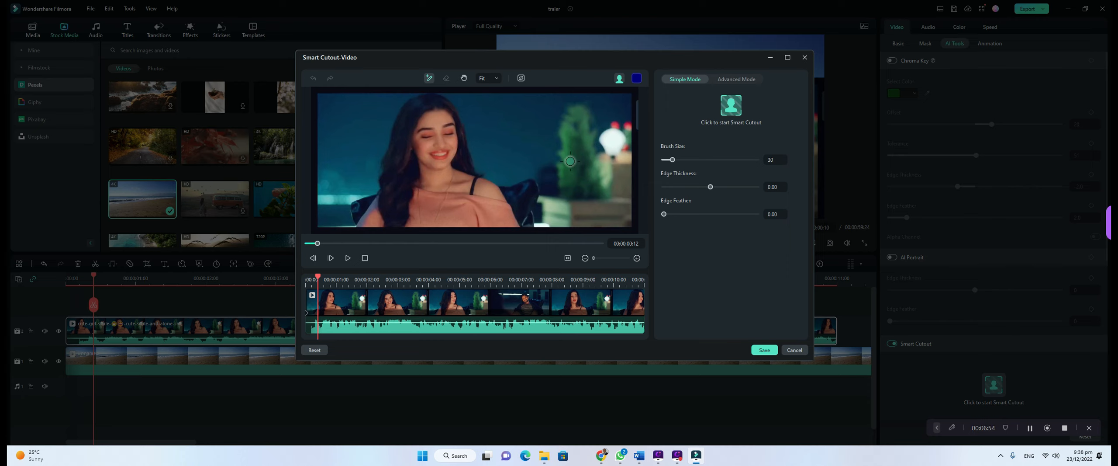
# - Show the Smart Cutout preview on a transparency grid and switch to the Eraser brush
pyautogui.click(620, 77)
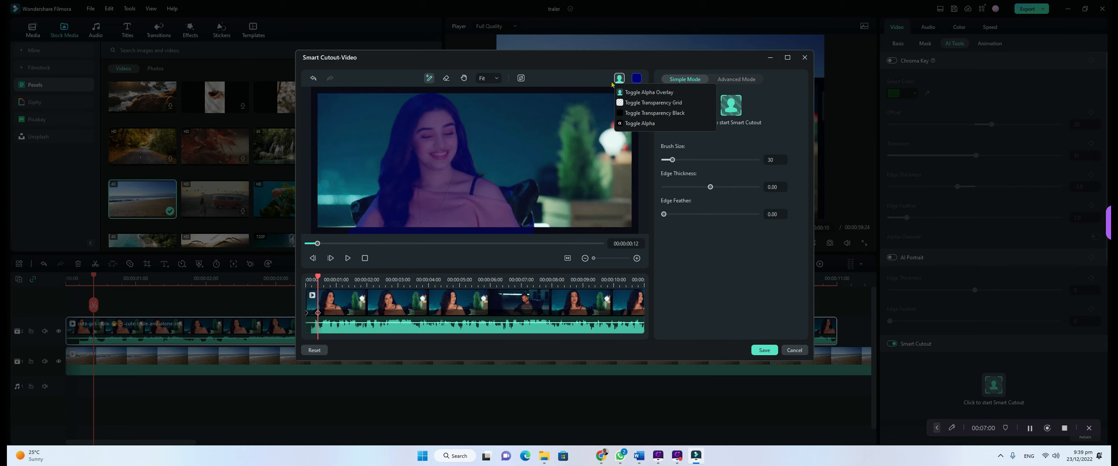
pyautogui.click(636, 102)
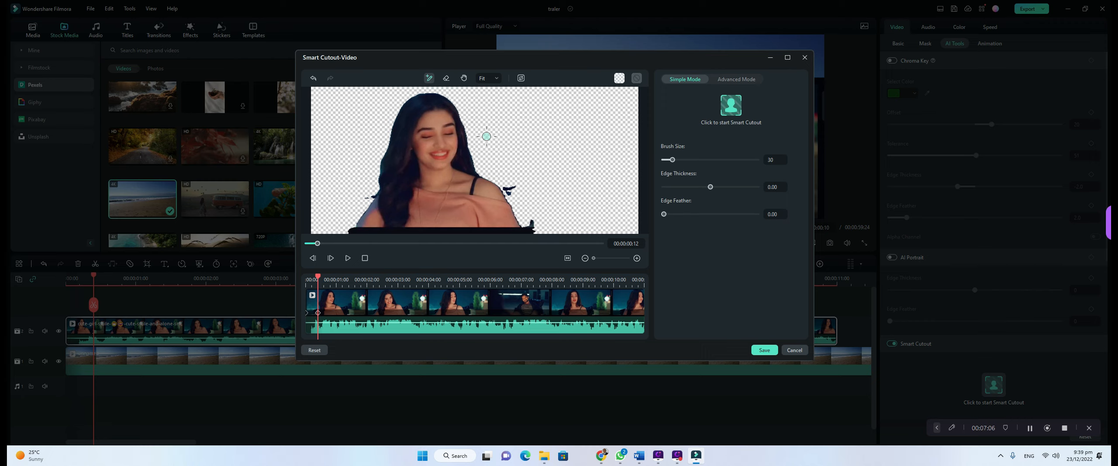
pyautogui.click(445, 78)
# - Erase dark remnants by the shoulder, hair and bottom edge, then track the cutout and save
pyautogui.moveTo(514, 187); pyautogui.dragTo(514, 196)
pyautogui.moveTo(530, 224); pyautogui.dragTo(536, 238)
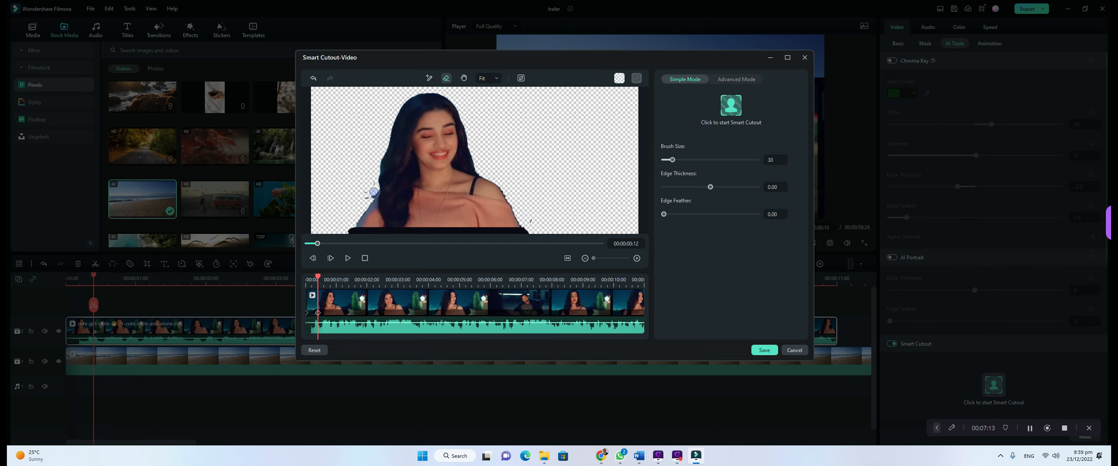
pyautogui.moveTo(370, 195); pyautogui.dragTo(365, 198)
pyautogui.moveTo(393, 241)
pyautogui.mouseDown()
pyautogui.moveTo(384, 237)
pyautogui.moveTo(439, 236)
pyautogui.moveTo(416, 229)
pyautogui.moveTo(554, 235)
pyautogui.moveTo(398, 222)
pyautogui.moveTo(454, 229)
pyautogui.moveTo(435, 227)
pyautogui.mouseUp()
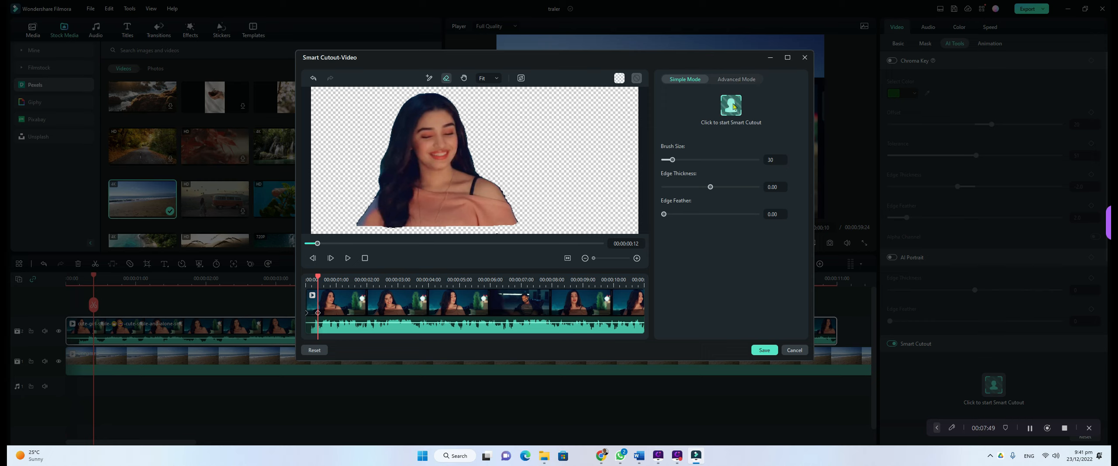
pyautogui.click(733, 106)
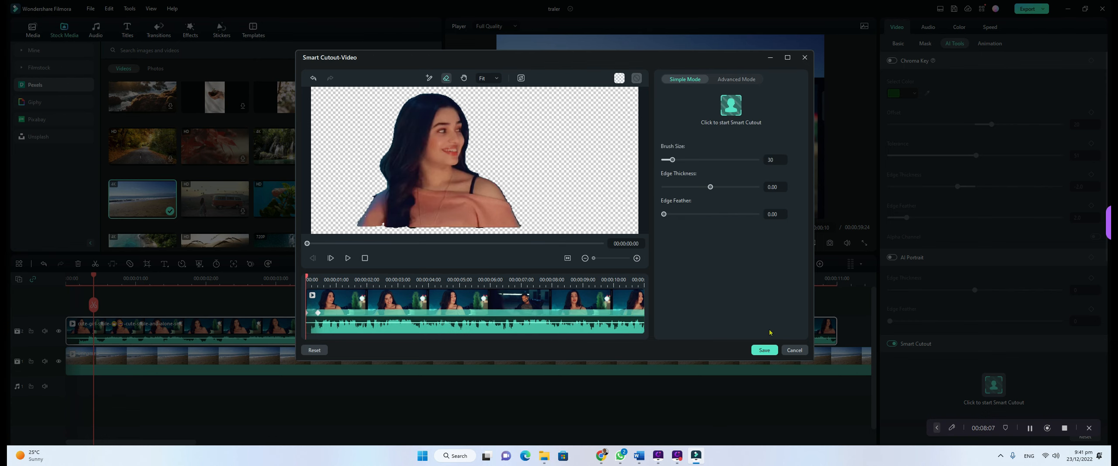
pyautogui.click(764, 350)
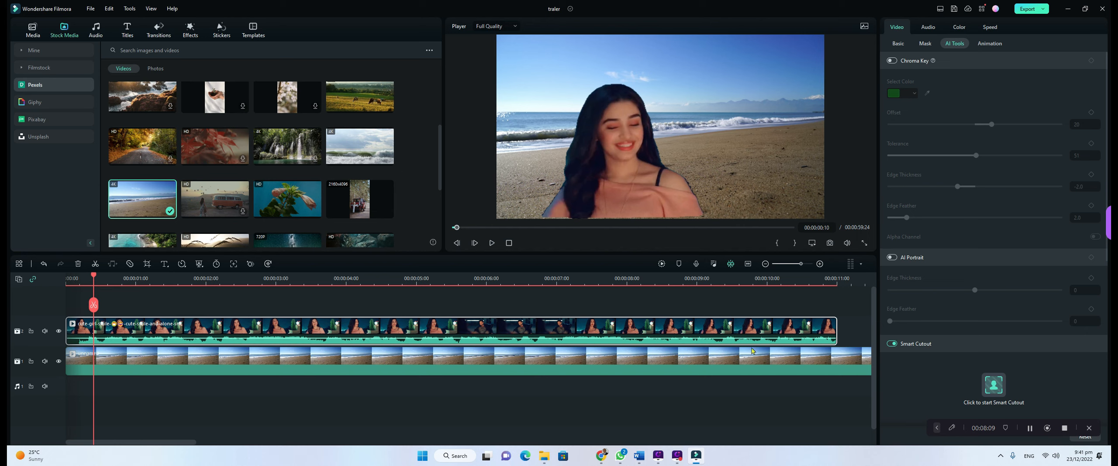
pyautogui.click(492, 243)
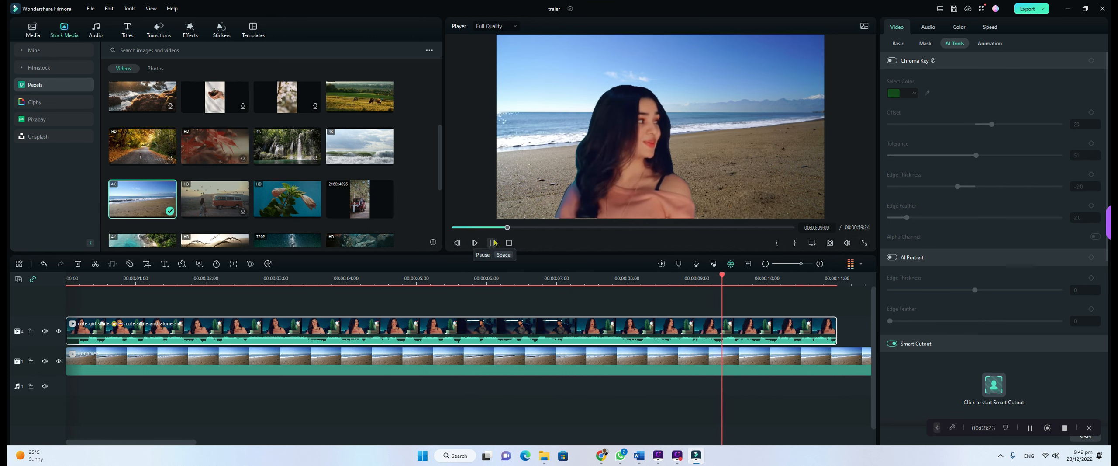
pyautogui.click(493, 243)
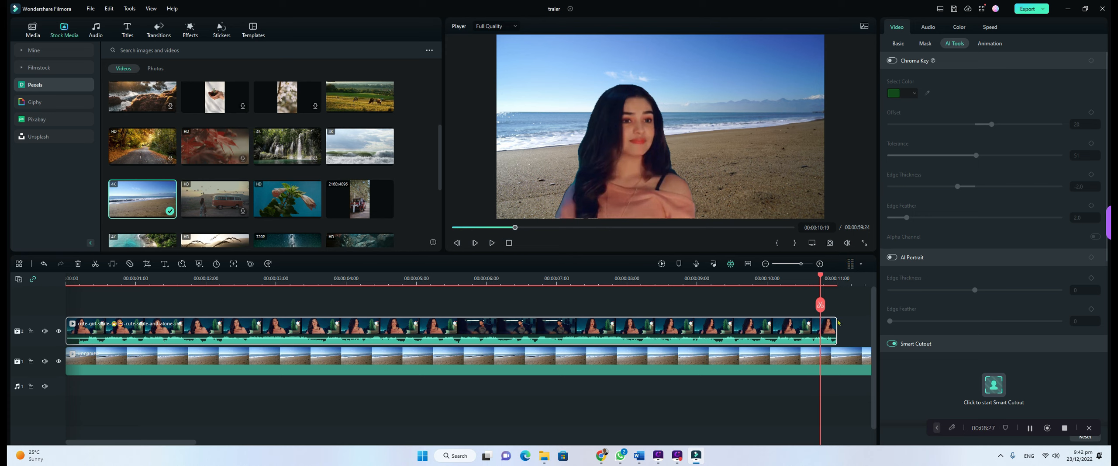
pyautogui.moveTo(823, 309); pyautogui.dragTo(422, 320)
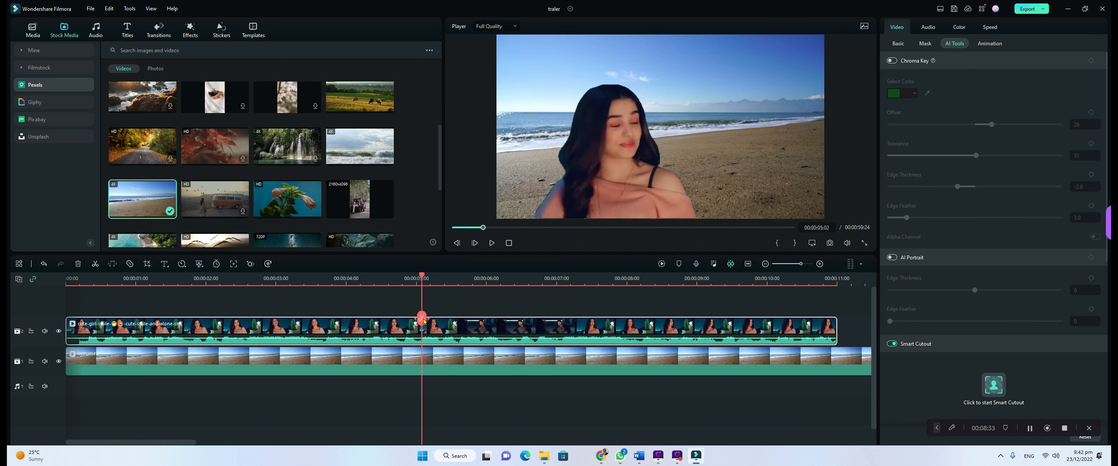
# - Split the woman's clip at 00:00:05:02 and 00:00:06:20 and select the short middle piece
pyautogui.click(422, 319)
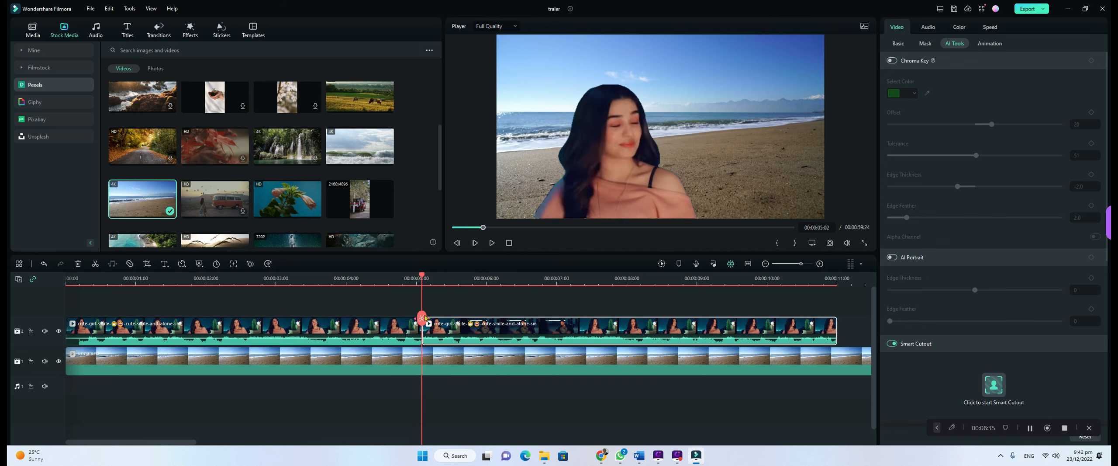
pyautogui.moveTo(422, 319); pyautogui.dragTo(582, 317)
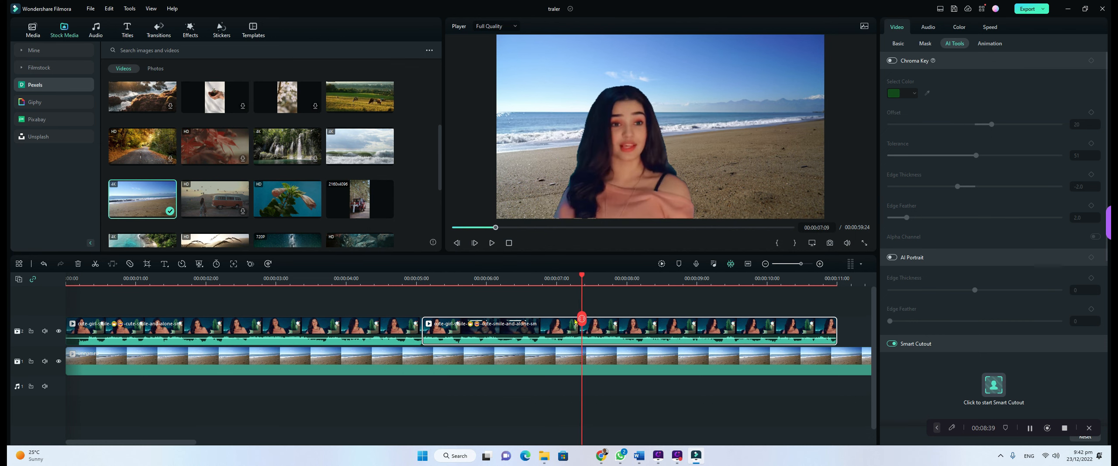
pyautogui.moveTo(420, 319); pyautogui.dragTo(542, 331)
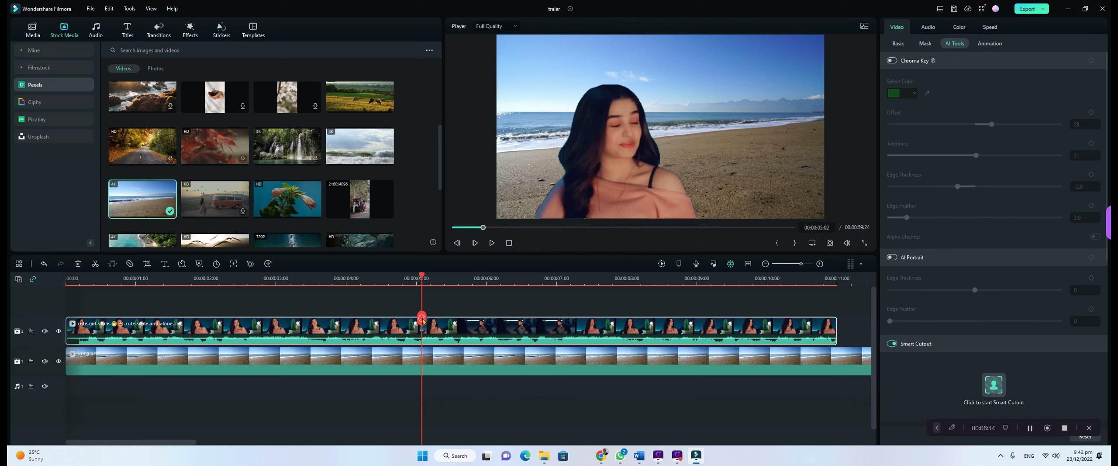
pyautogui.click(422, 319)
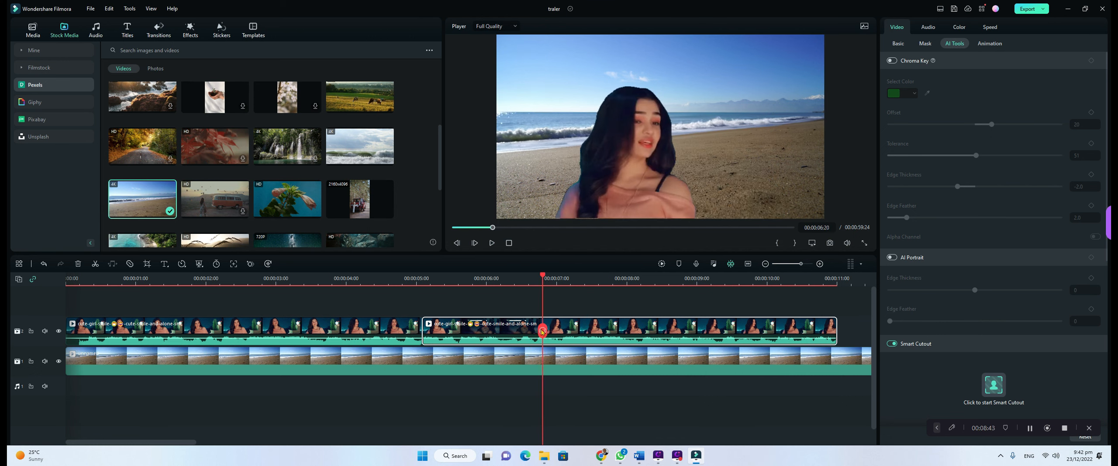
pyautogui.click(541, 331)
pyautogui.click(506, 328)
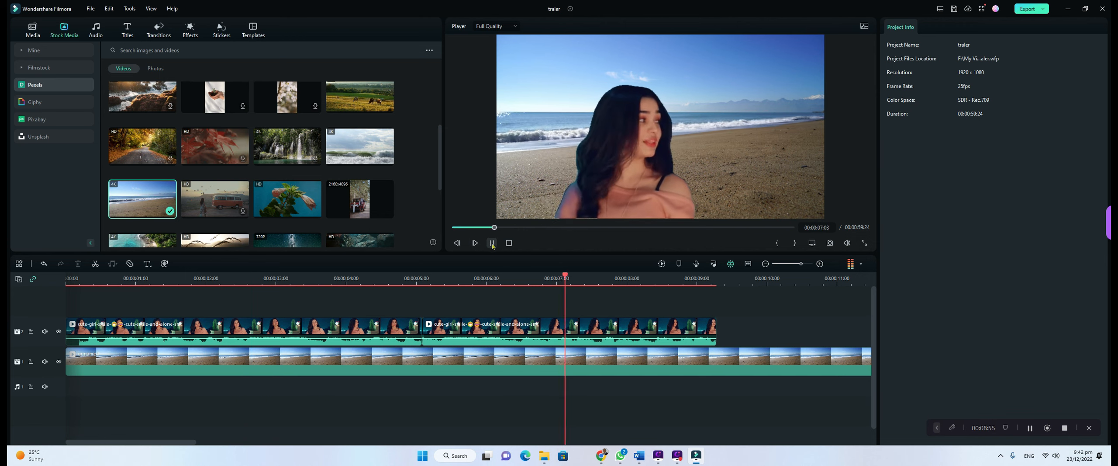
pyautogui.click(492, 243)
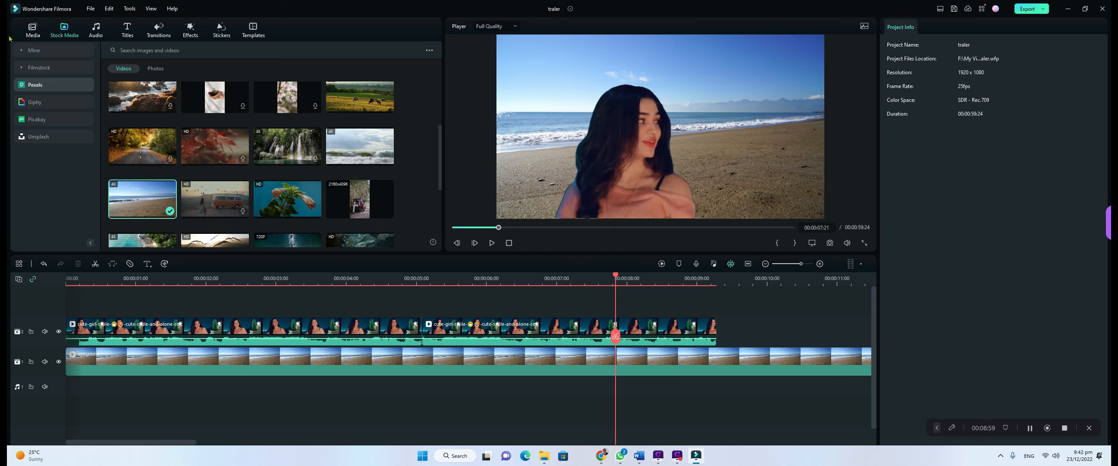
# - Save the project under the new name 'smart cut out' with Save Project As
pyautogui.click(91, 9)
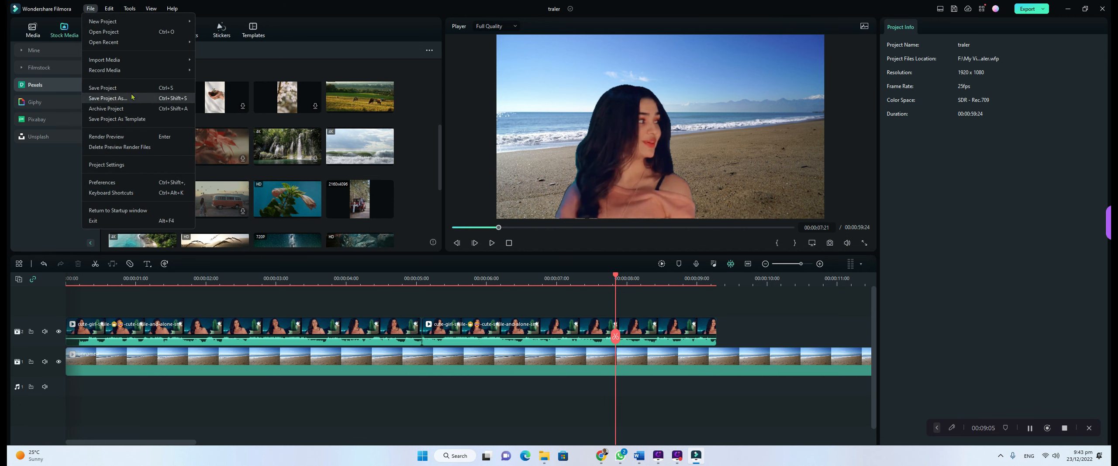
pyautogui.click(108, 98)
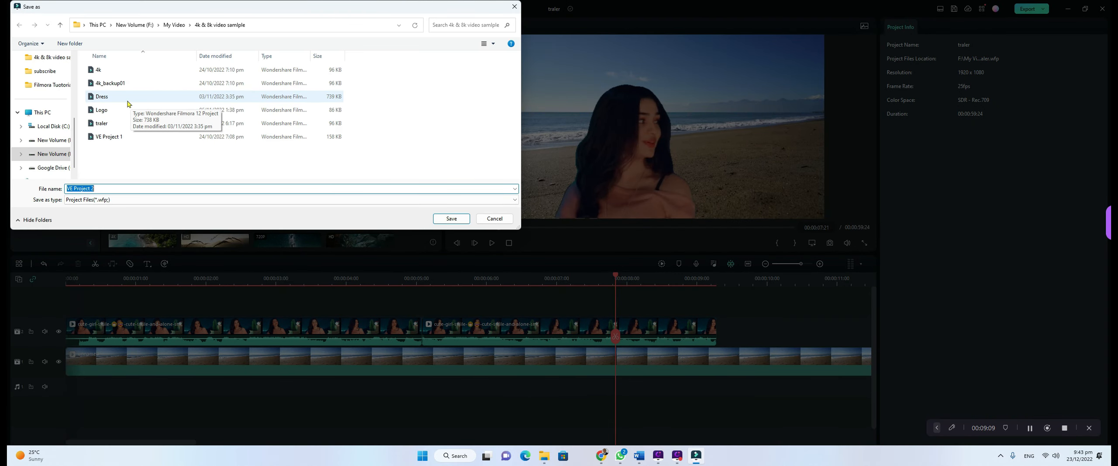
pyautogui.write('s')
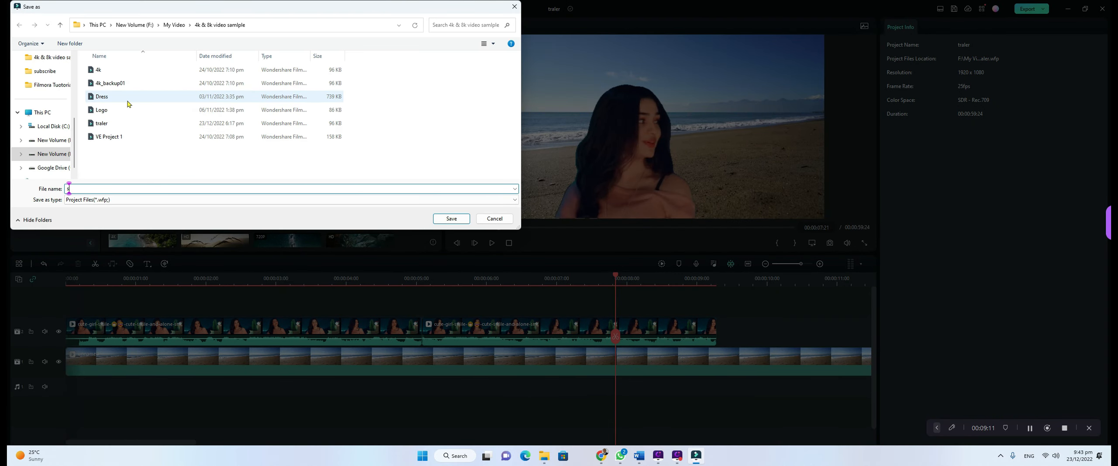
pyautogui.write('mart cut out')
pyautogui.press('Return')
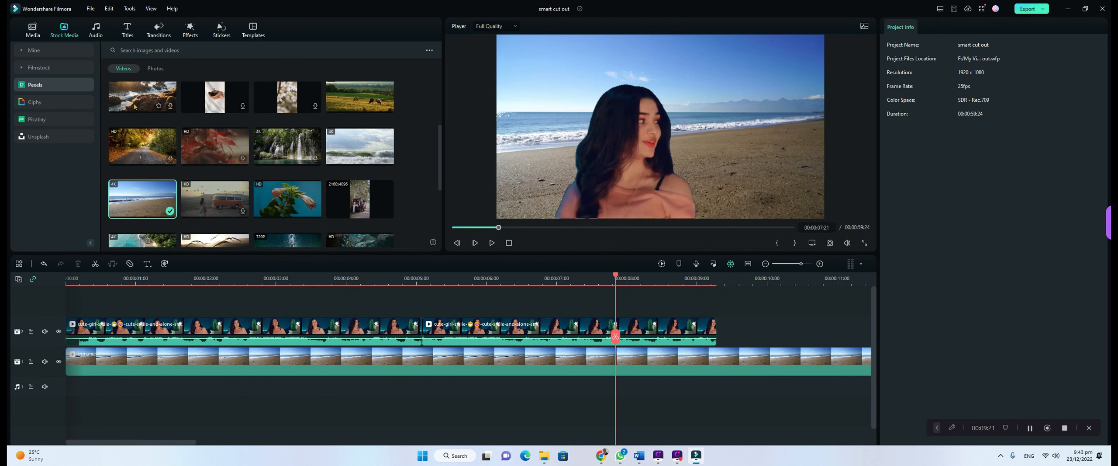
# - Close the Filmora project and start screen, and bring the browser window back
pyautogui.click(1102, 9)
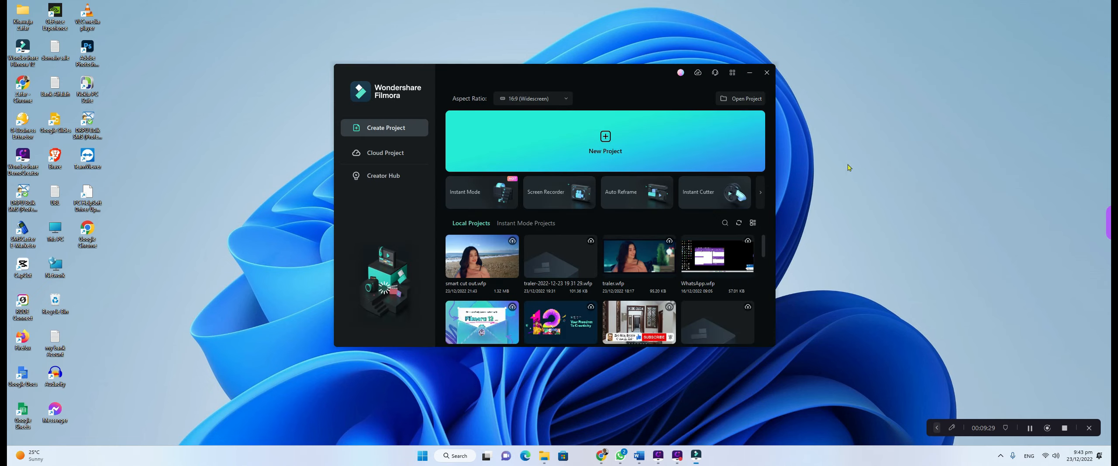
pyautogui.click(767, 72)
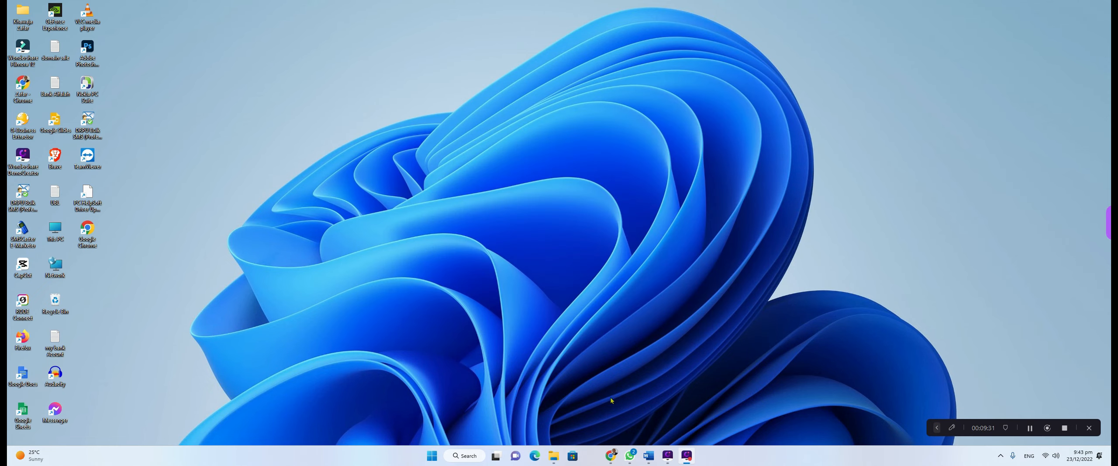
pyautogui.click(609, 453)
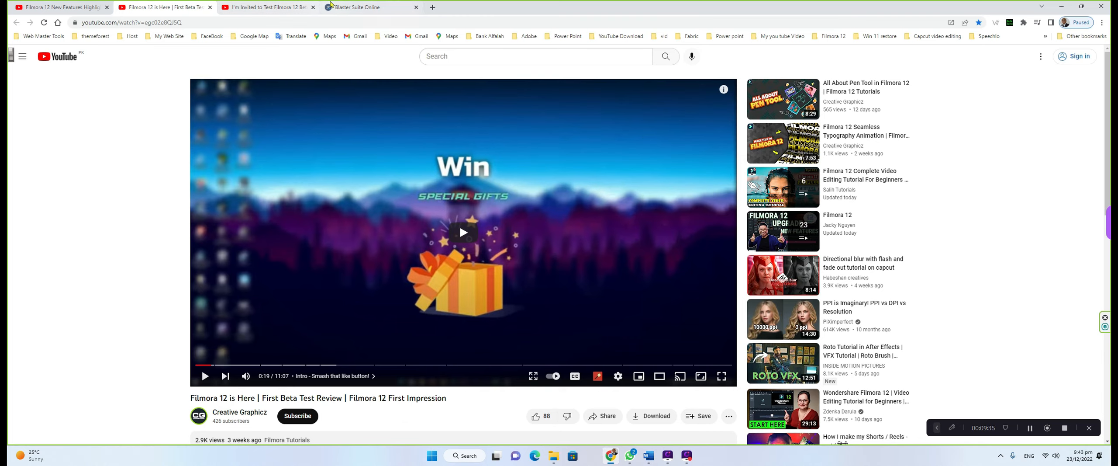
# - On the Blaster Suite Online login tab, enter the verification numbers and submit the login
pyautogui.click(344, 8)
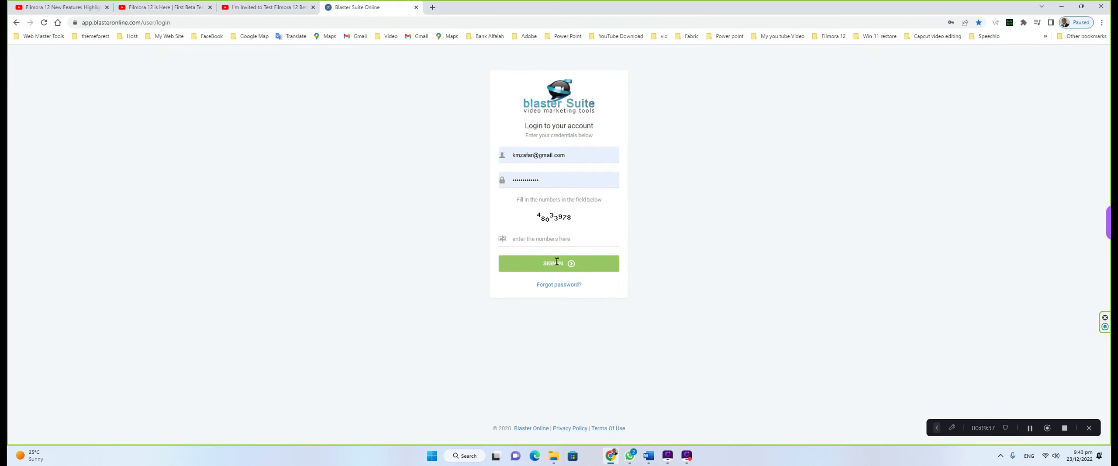
pyautogui.click(545, 238)
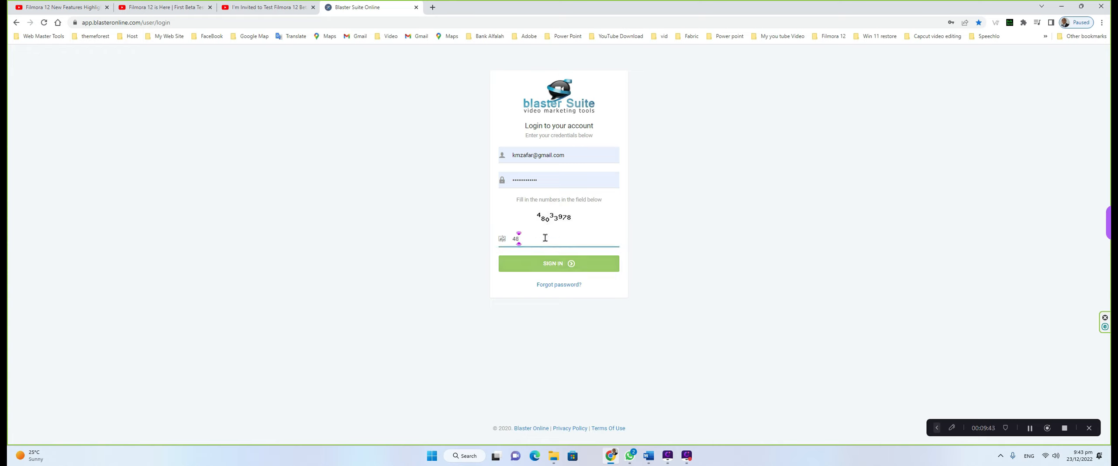
pyautogui.press('Return')
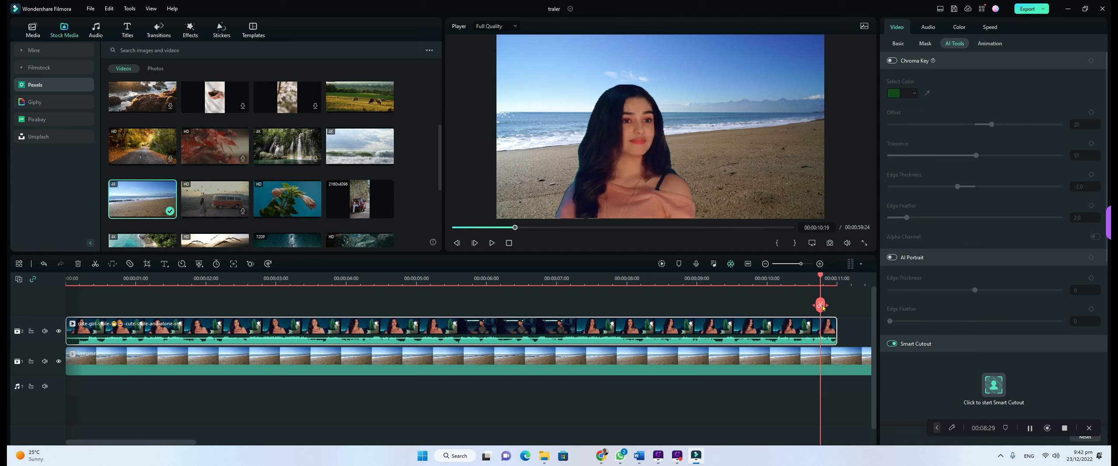
# - Split the person clip at 00:00:05:02 and 00:00:06:20, delete the middle piece, and play back the cut
pyautogui.moveTo(825, 308); pyautogui.dragTo(424, 320)
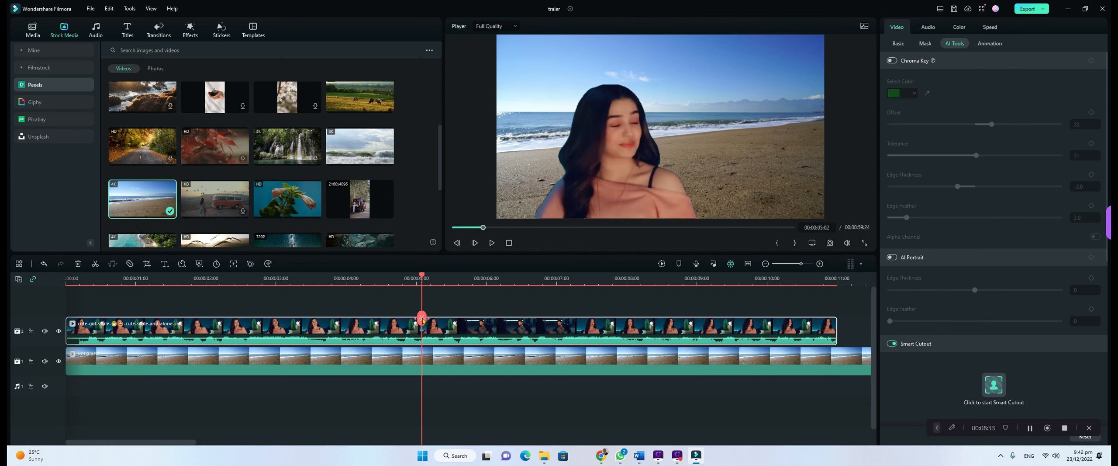
pyautogui.click(421, 318)
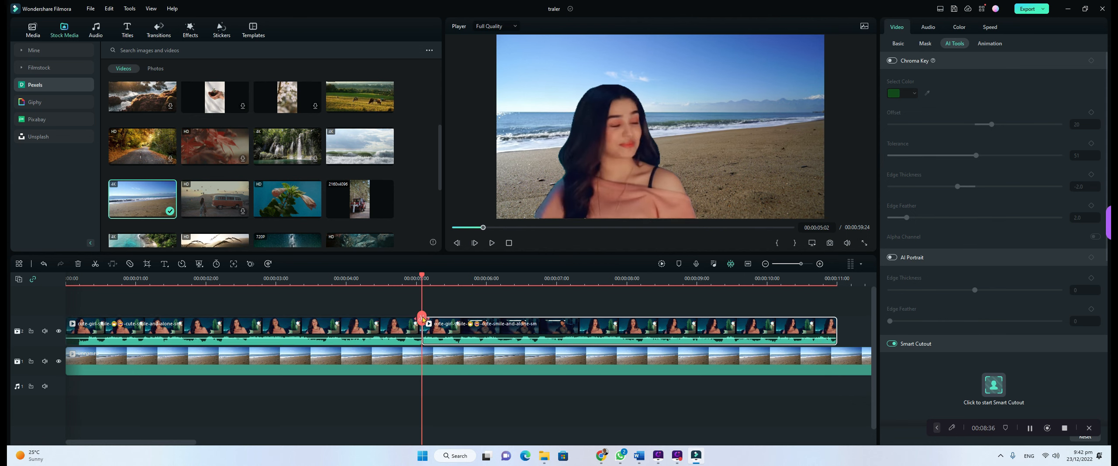
pyautogui.moveTo(421, 317); pyautogui.dragTo(543, 332)
pyautogui.click(542, 331)
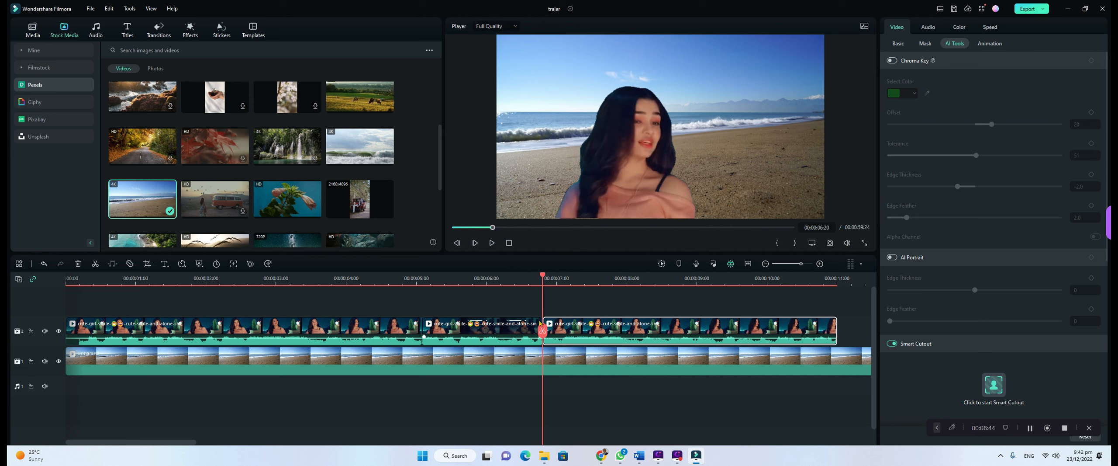
pyautogui.click(507, 328)
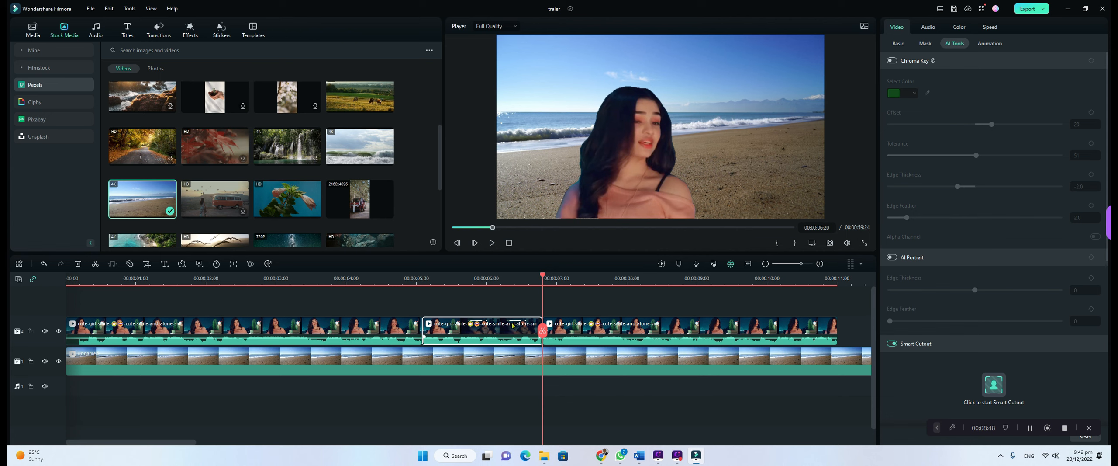
pyautogui.press('Delete')
pyautogui.click(492, 242)
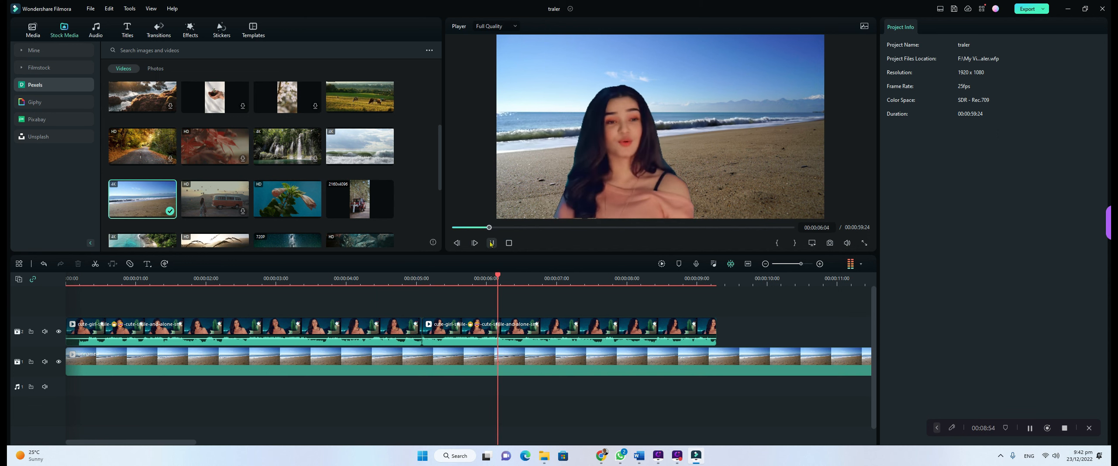
pyautogui.click(492, 243)
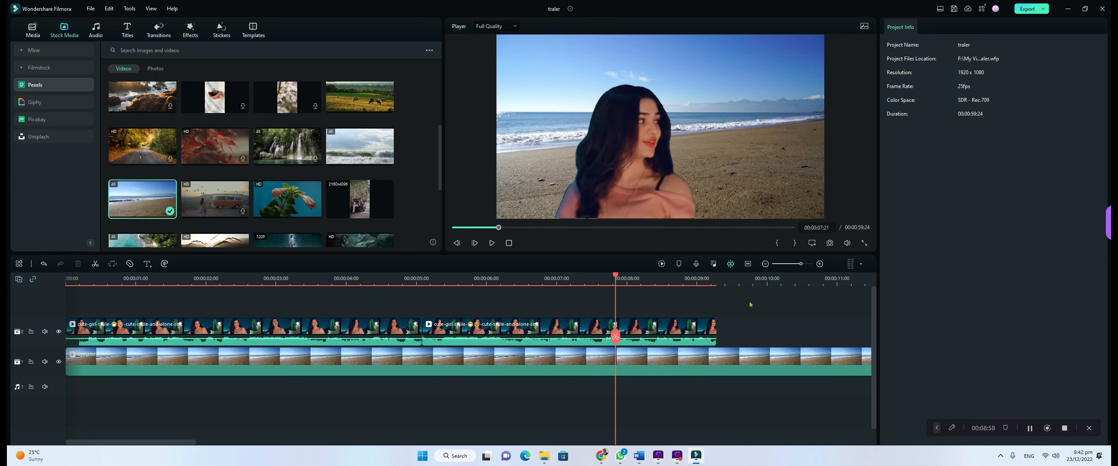
# - Save the project as 'smart cut out', then browse the Audio music library in the new project
pyautogui.click(90, 8)
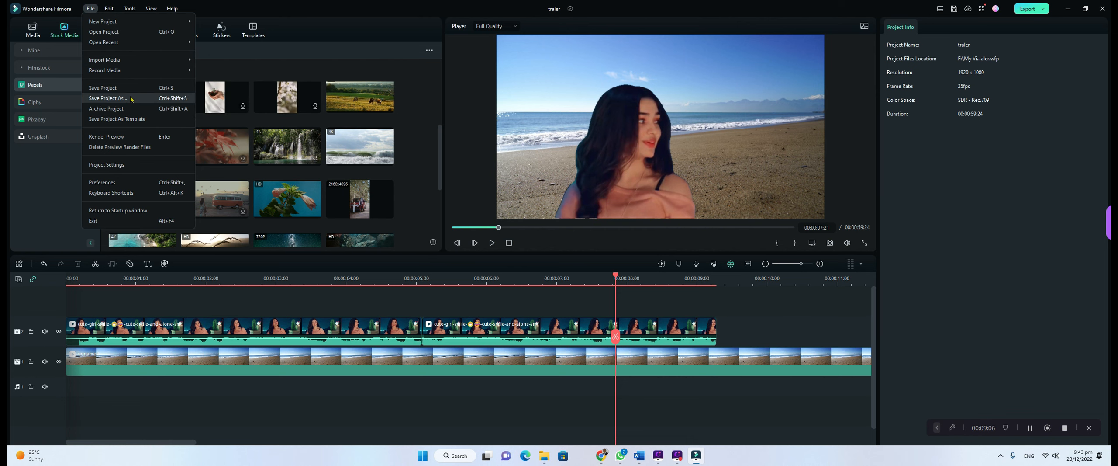
pyautogui.click(108, 97)
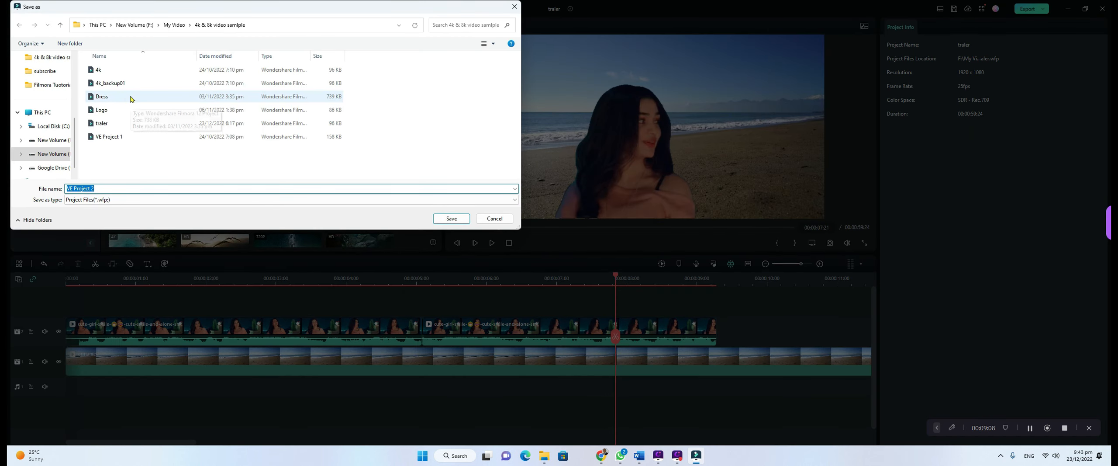
pyautogui.write('s')
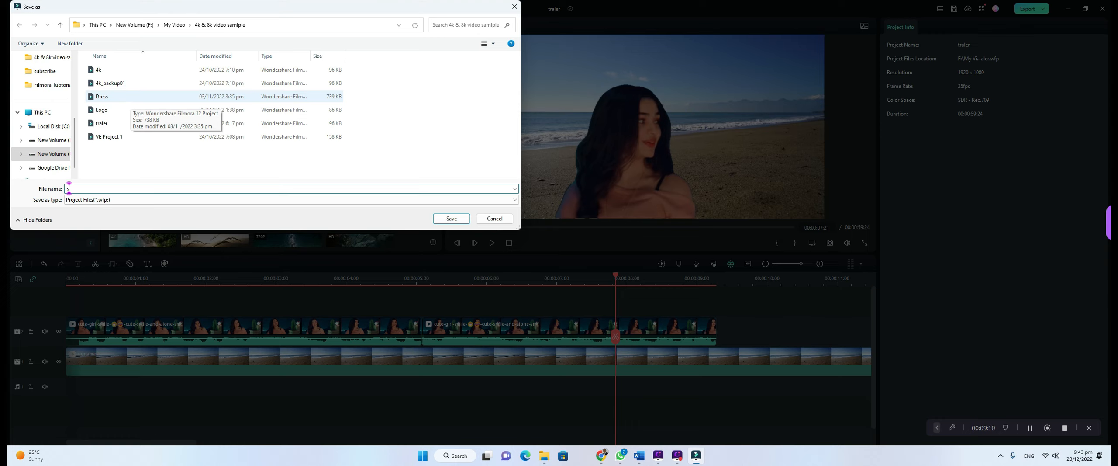
pyautogui.write('ma')
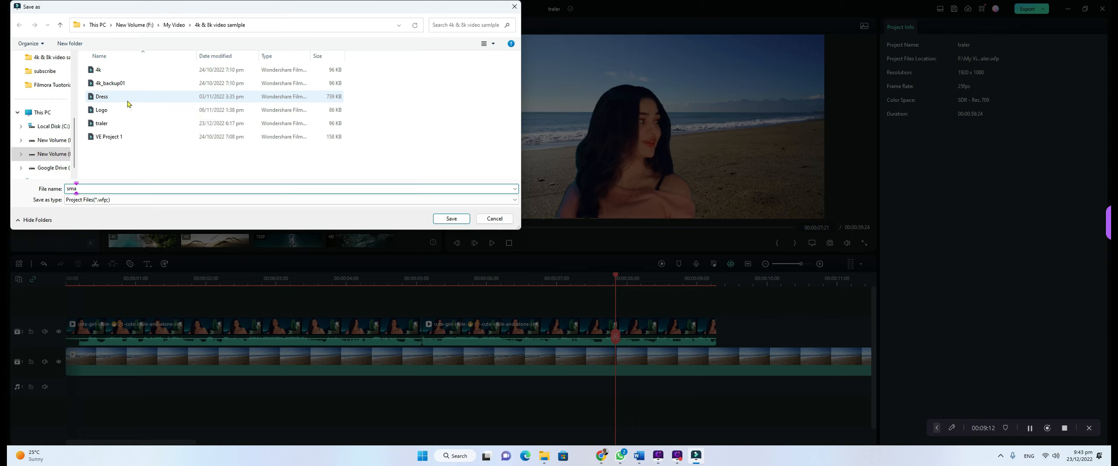
pyautogui.write('rt cut out')
pyautogui.press('Return')
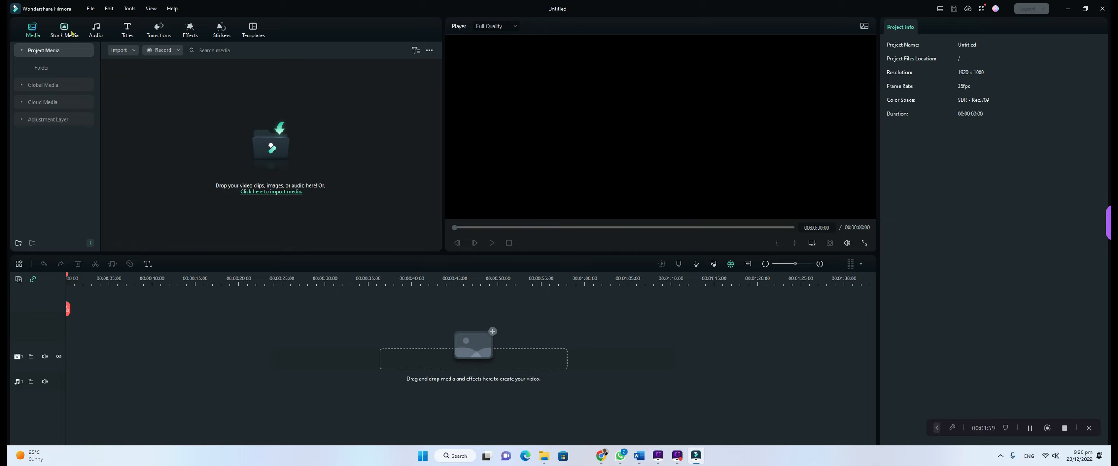
pyautogui.click(85, 37)
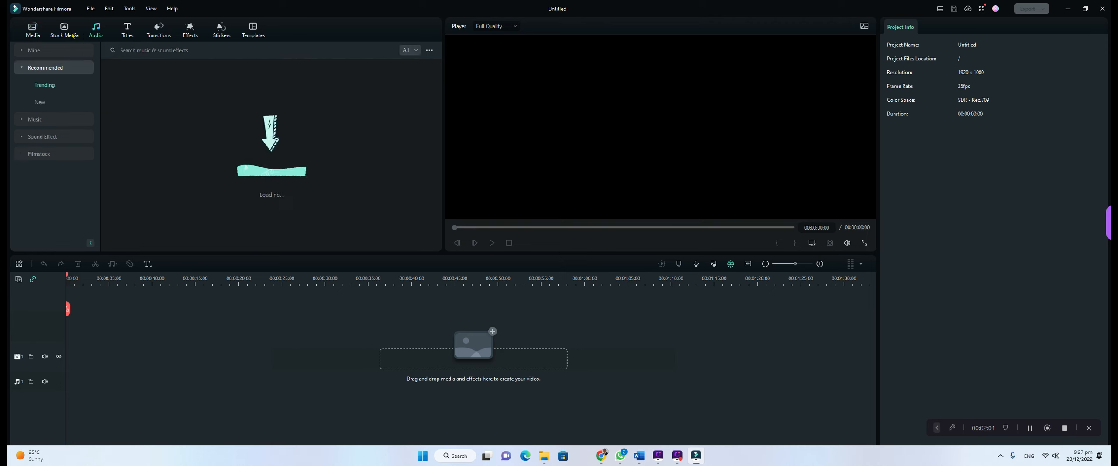